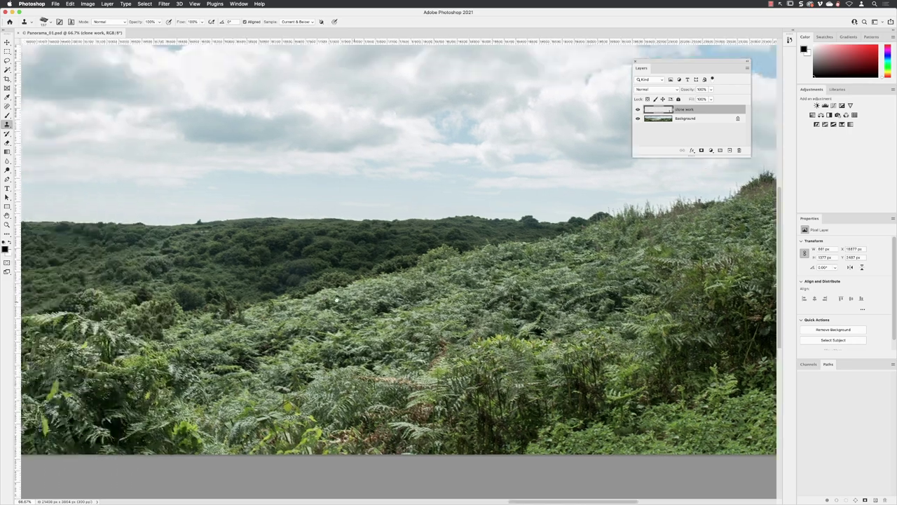
Pan the panorama from the ferns across to the beach, sea and cliffs
left_click_drag(337, 299, 645, 270)
scroll(495, 303, "left", 5)
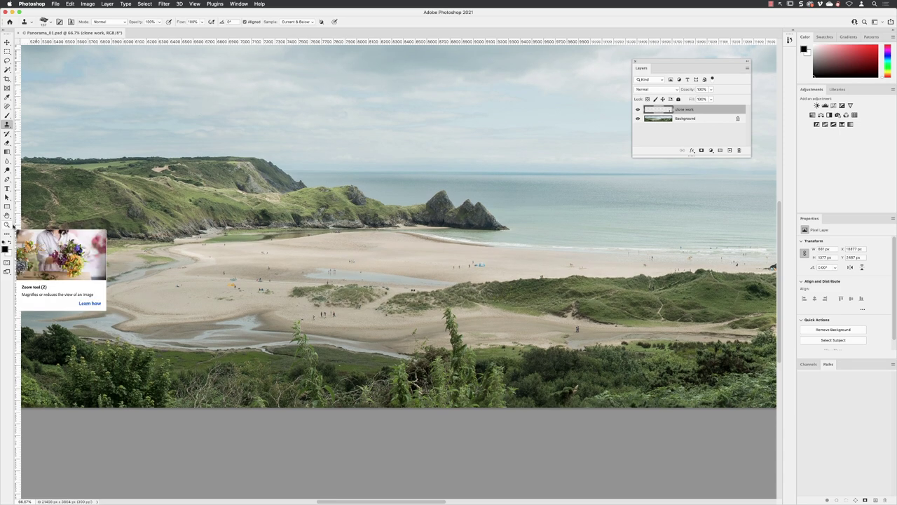
Turn on Zoom with Scroll Wheel in the Tools preferences
left_click(7, 225)
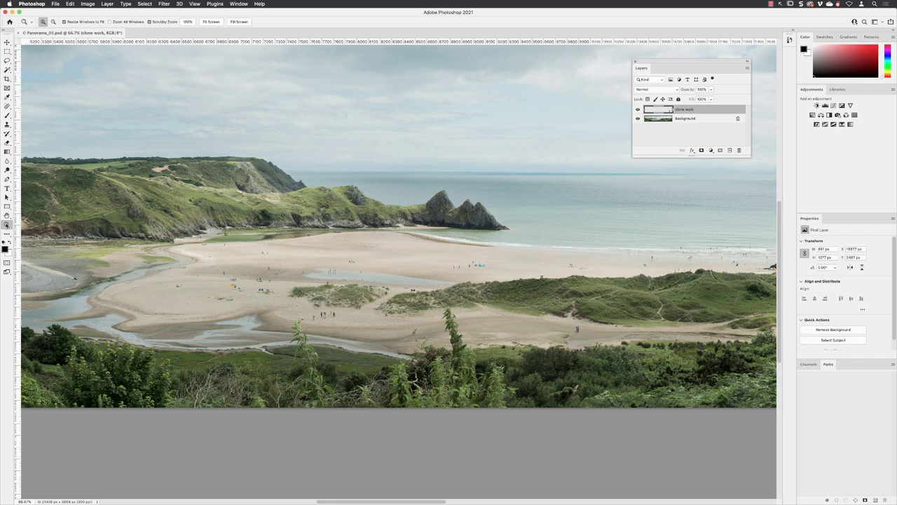
left_click(32, 4)
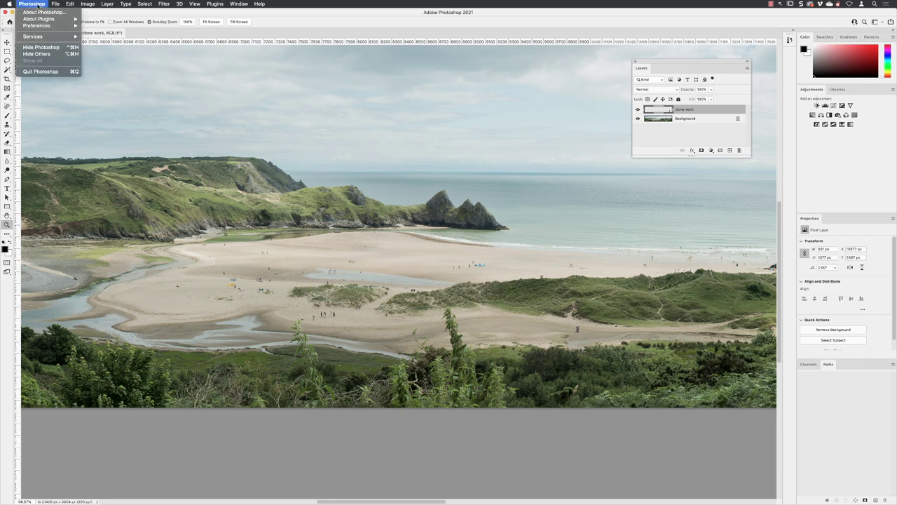
mouse_move(42, 26)
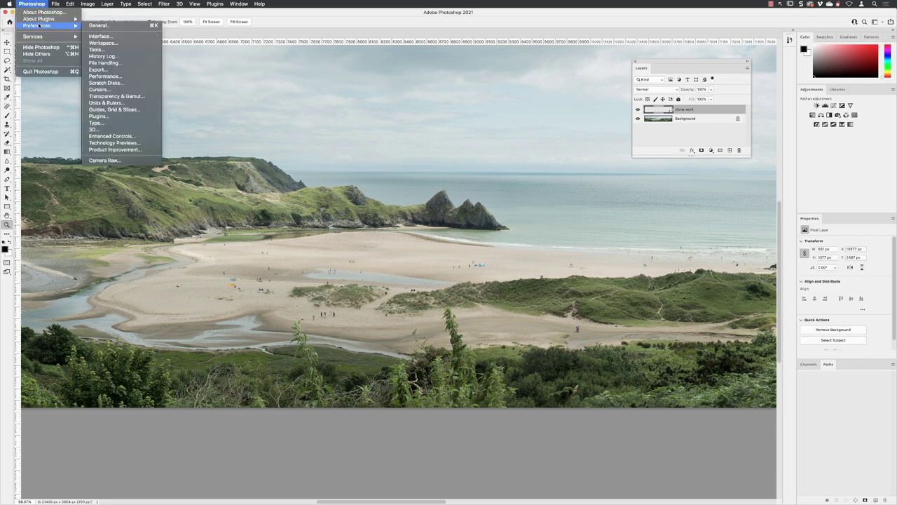
left_click(124, 50)
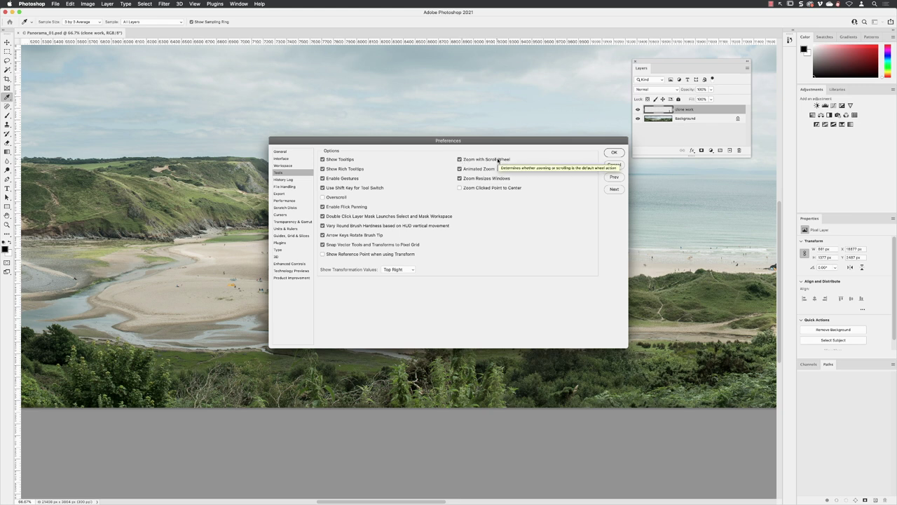
left_click(614, 153)
Zoom in on the beach, then fit the whole panorama to the window
key("z")
left_click_drag(390, 263, 389, 263)
key("super+0")
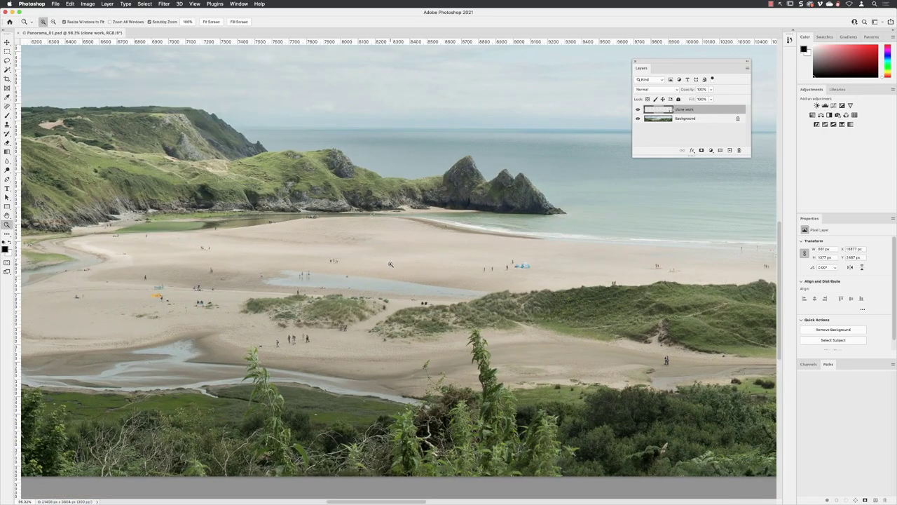
Zoom to 250% on the beach figures and select the Spot Healing Brush Tool
left_click_drag(169, 310, 294, 273)
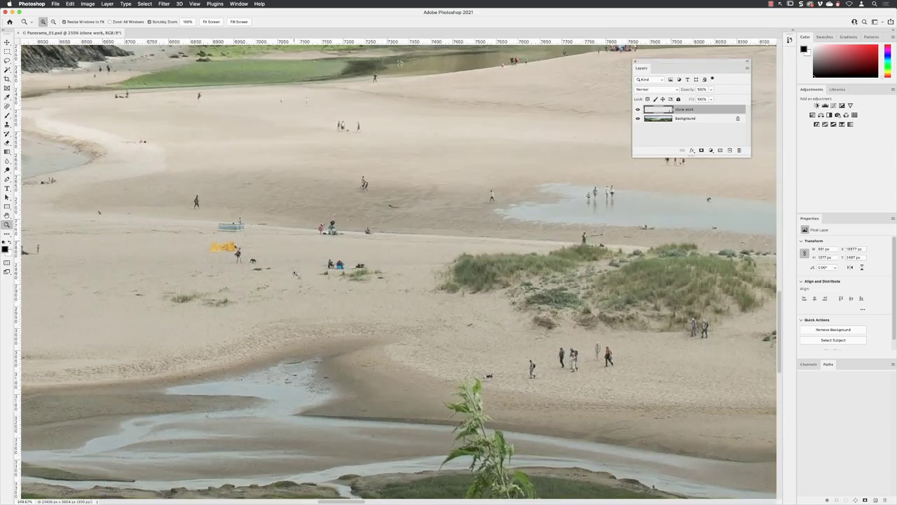
left_click_drag(363, 275, 325, 269)
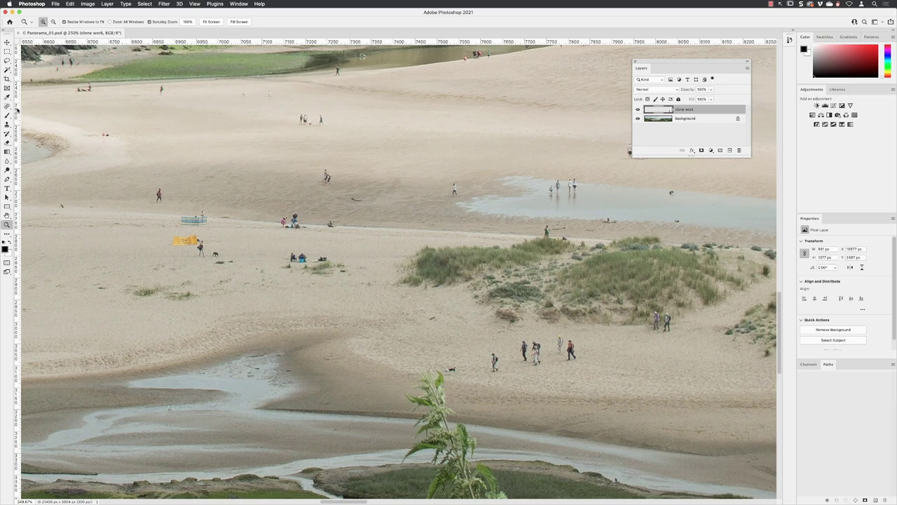
left_click(7, 105)
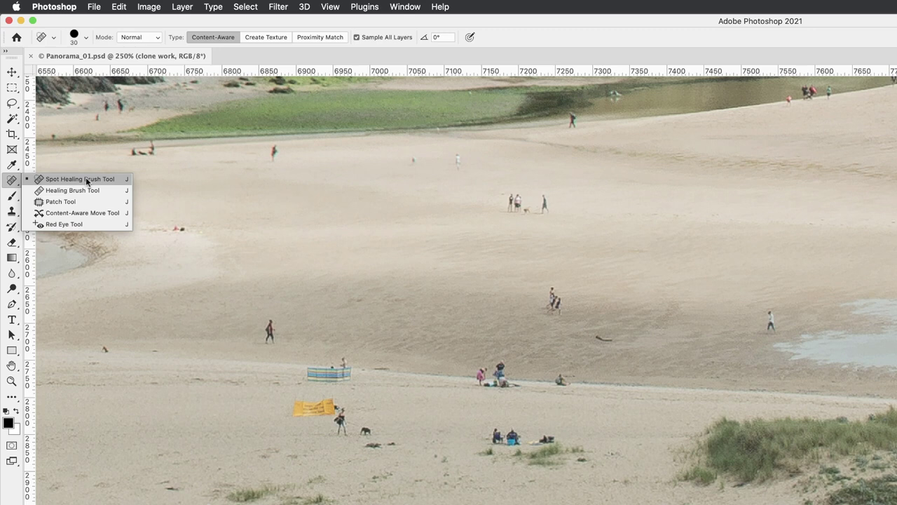
left_click(86, 180)
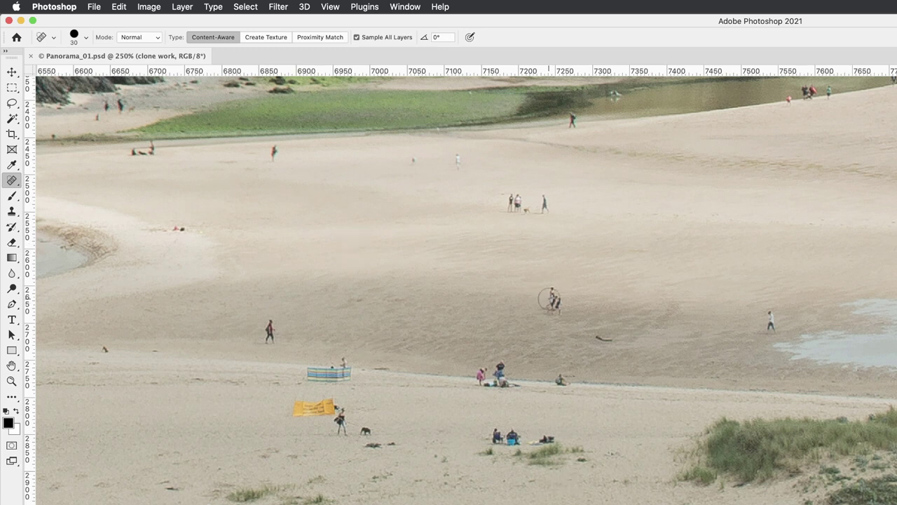
Heal out the walkers, dark stick, striped windbreak, yellow banner and seated group on the lower sand
left_click_drag(549, 294, 561, 326)
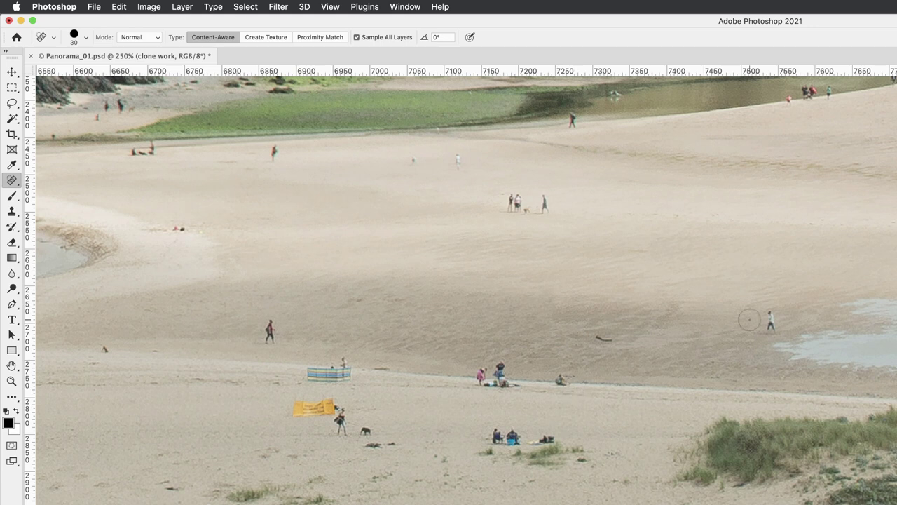
left_click_drag(765, 316, 766, 328)
left_click_drag(591, 344, 610, 340)
left_click_drag(271, 323, 271, 339)
mouse_move(302, 369)
left_mouse_down()
mouse_move(349, 368)
mouse_move(299, 374)
left_mouse_up()
mouse_move(294, 408)
left_mouse_down()
mouse_move(342, 409)
mouse_move(338, 426)
mouse_move(367, 429)
mouse_move(361, 441)
left_mouse_up()
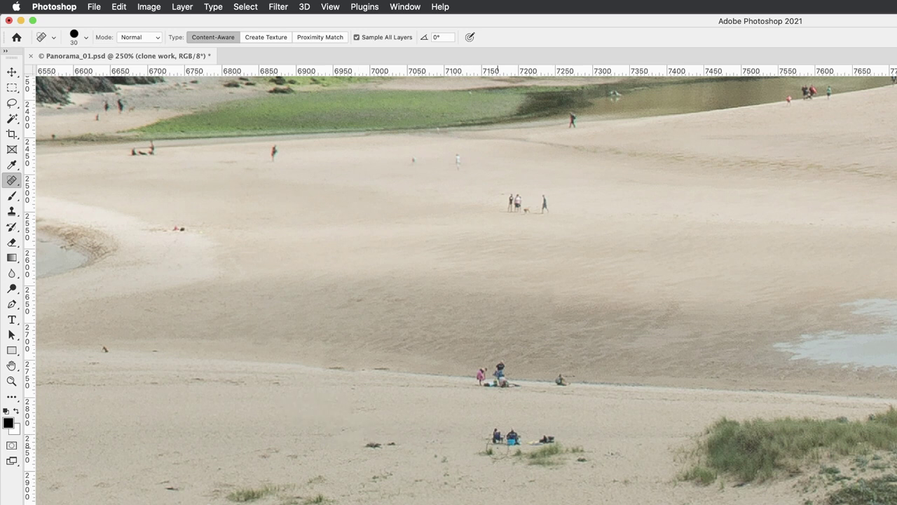
left_click_drag(496, 436, 550, 436)
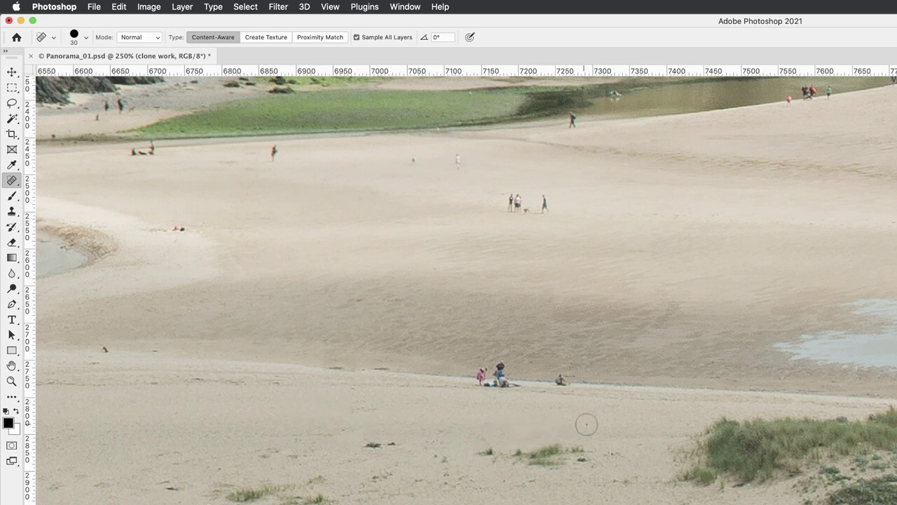
Resize the Spot Healing Brush to 50 px
left_click(84, 37)
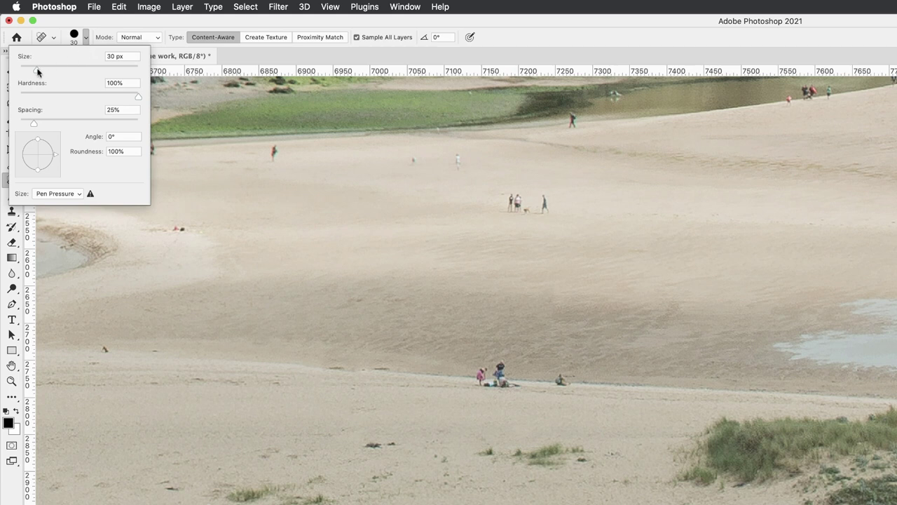
left_click_drag(38, 70, 42, 71)
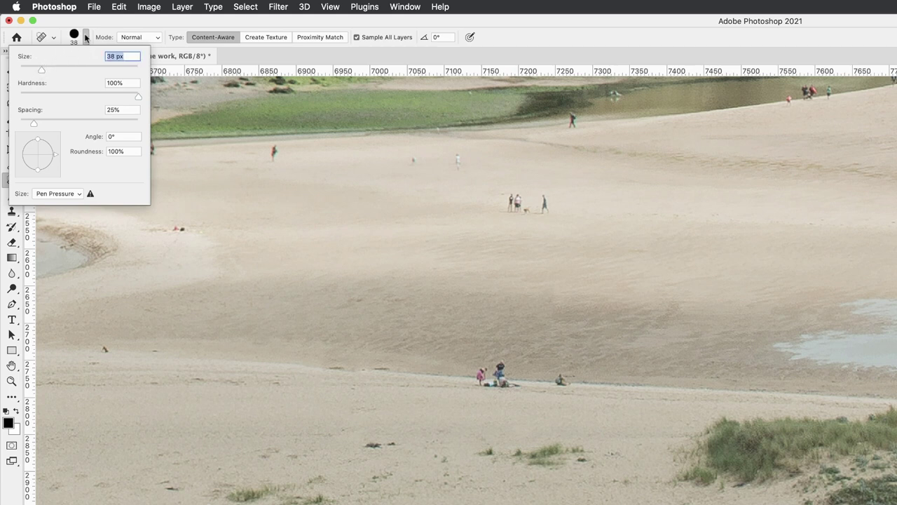
left_click(85, 38)
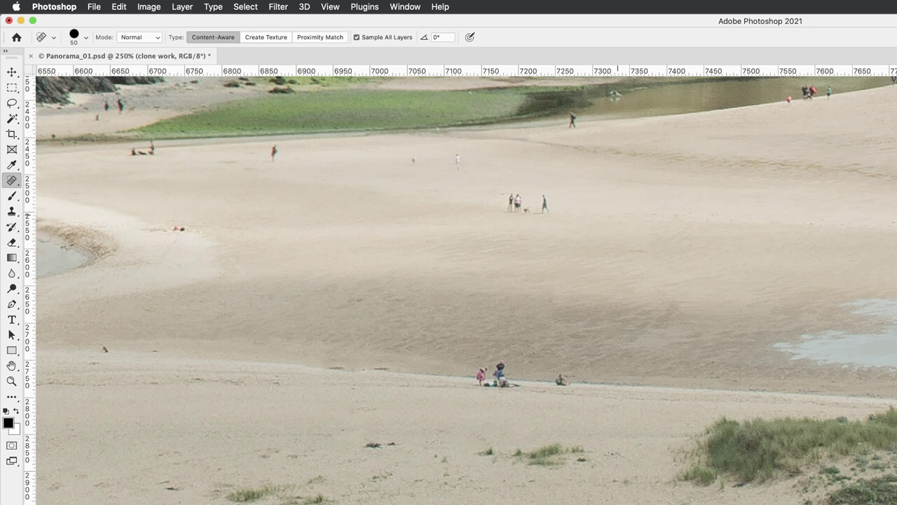
key("bracketright")
key("bracketright")
key("bracketright")
key("bracketright")
key("bracketright")
key("bracketright")
key("bracketleft")
key("bracketleft")
key("bracketleft")
key("bracketleft")
Heal the small central figures, shrinking the brush to 40 px then 30 px for the figure in red
left_click(547, 206)
left_click(517, 206)
left_click(506, 206)
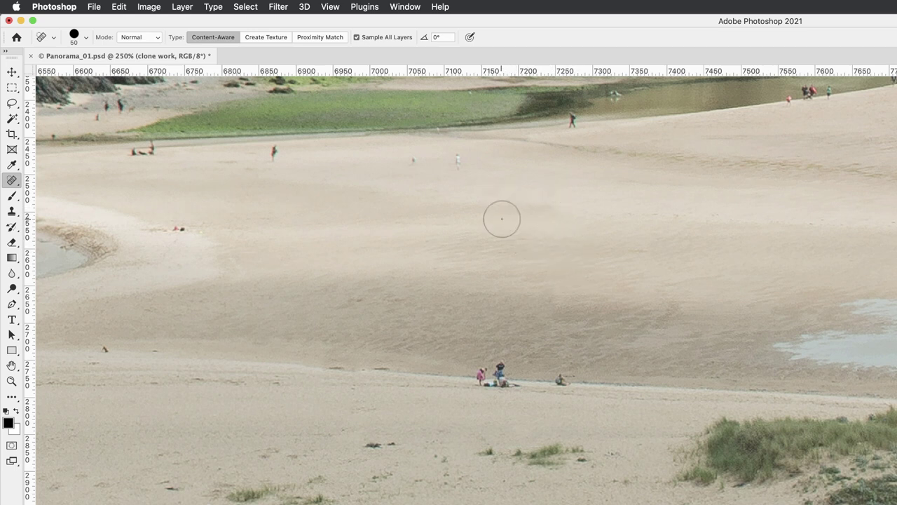
key("[")
left_click(457, 162)
key("[")
left_click(272, 153)
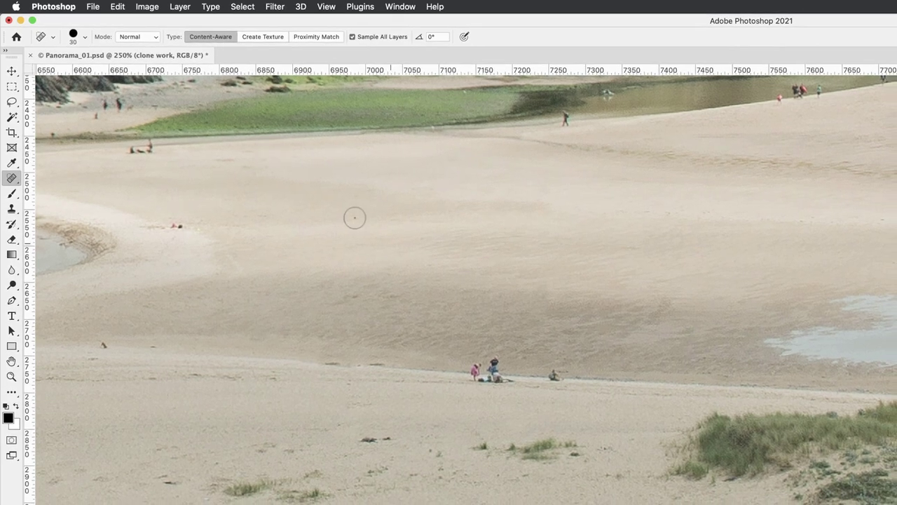
Heal away the two figures and another walker on the sand, plus a hiker and a dog
left_click_drag(495, 365, 474, 370)
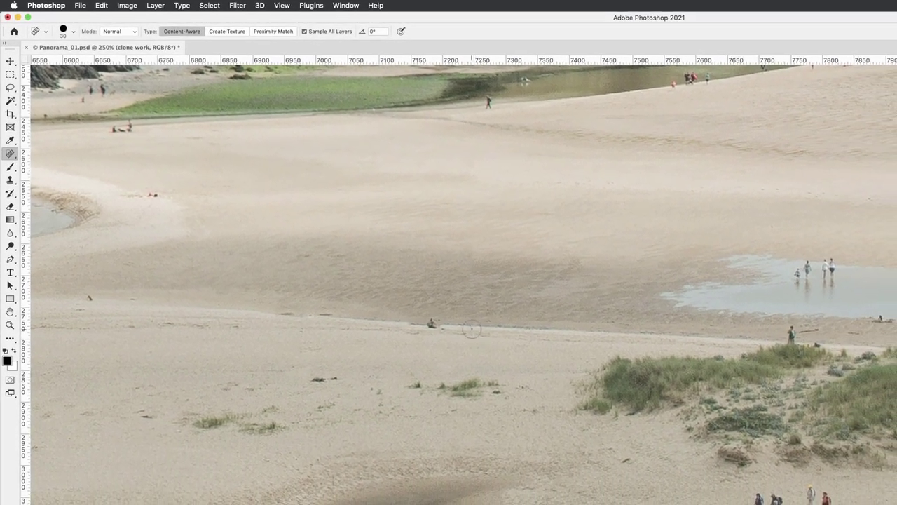
left_click(465, 343)
scroll(584, 327, "right", 5)
scroll(585, 327, "down", 3)
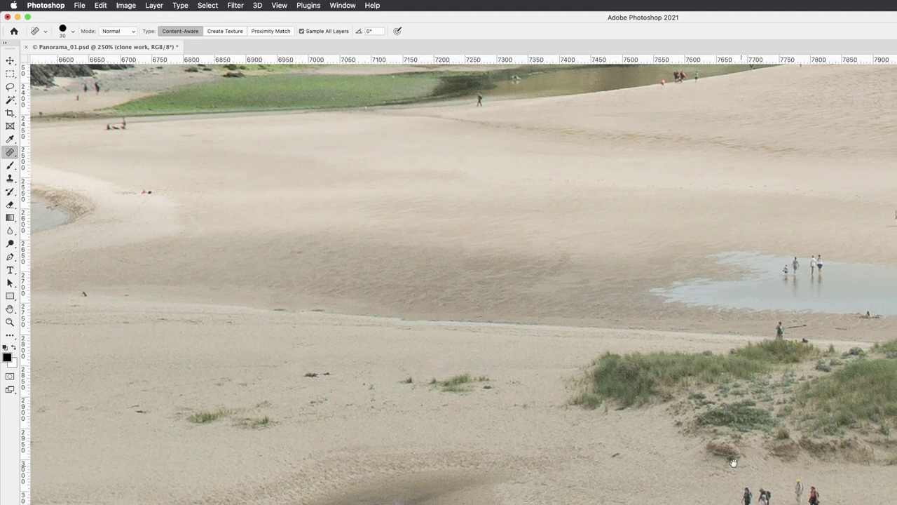
left_click_drag(524, 419, 525, 443)
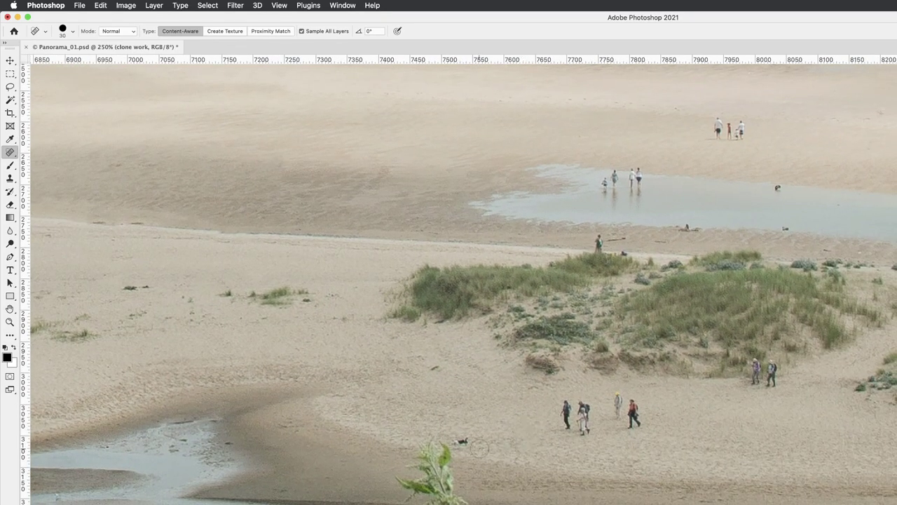
left_click(468, 443)
Remove the three hikers, the hiker in red and the two nearby hikers
left_click(564, 424)
left_click(582, 417)
left_click(565, 408)
left_click(617, 406)
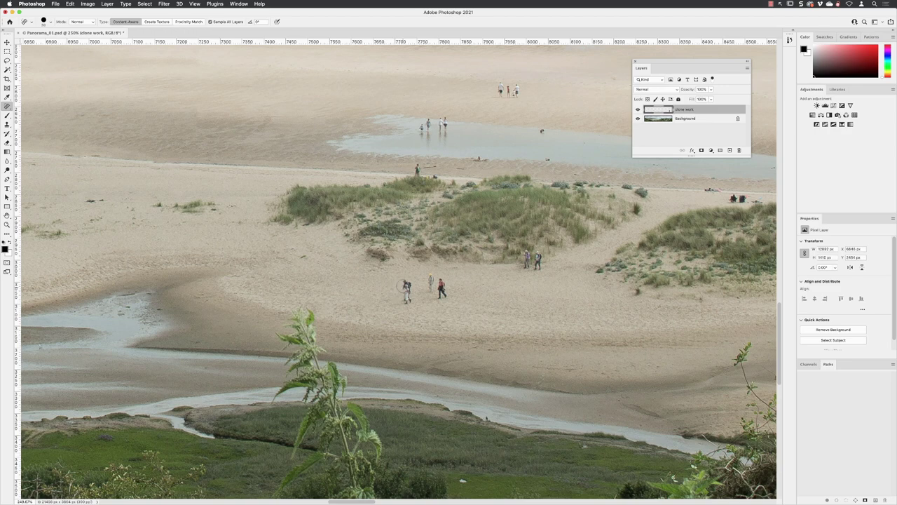
left_click(588, 426)
left_click(441, 288)
left_click(527, 260)
left_click(537, 261)
Paint out a sand figure, the pond walkers, and people on the far sand and distant waterline
scroll(533, 260, "up", 3)
scroll(533, 260, "right", 2)
left_click(381, 246)
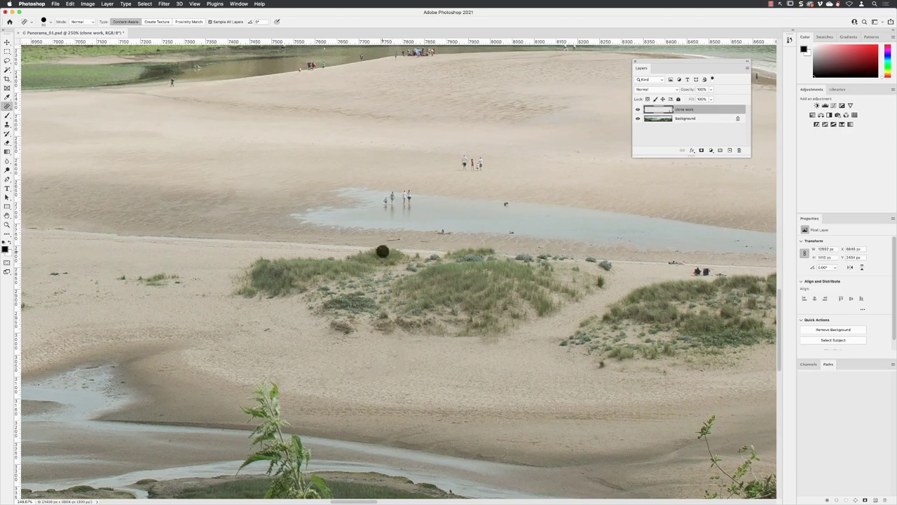
left_click_drag(382, 203, 409, 205)
left_click(469, 163)
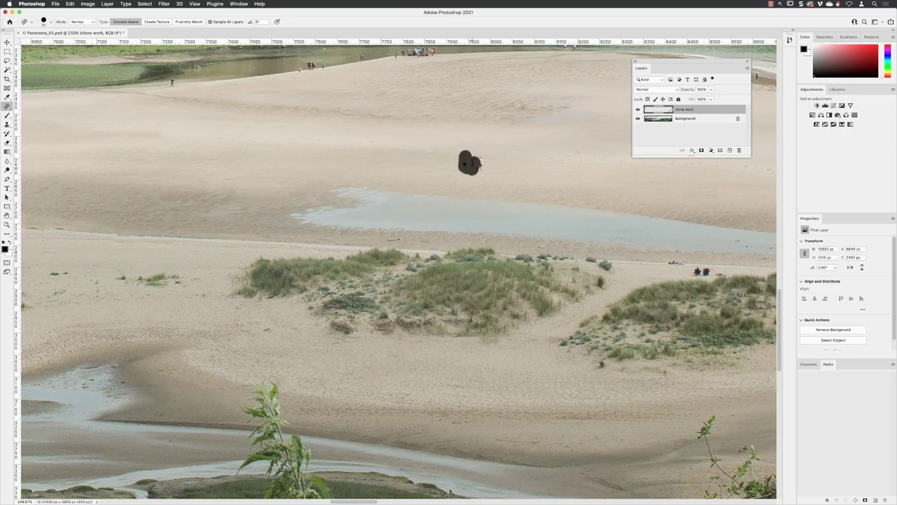
scroll(523, 191, "right", 5)
left_click(533, 265)
Heal the small red figure at the water's edge and the runner along the shoreline
scroll(505, 217, "up", 3)
scroll(505, 217, "left", 5)
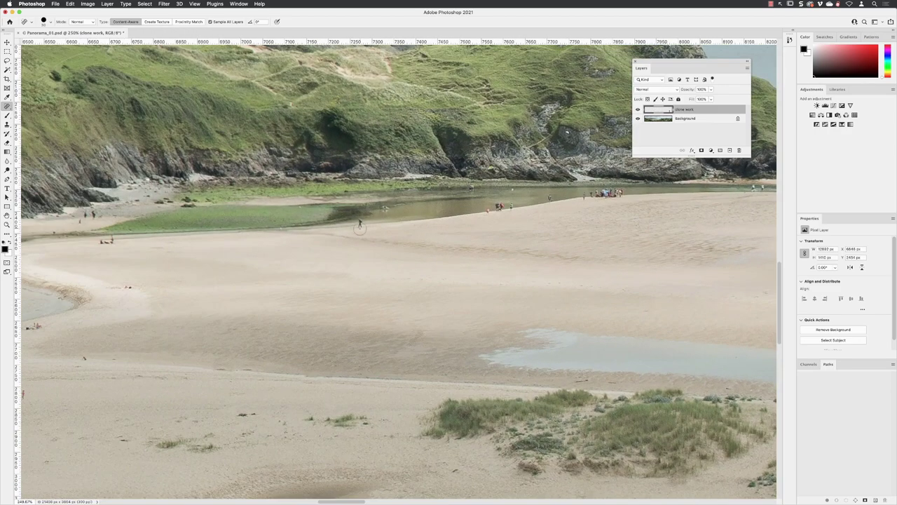
left_click(499, 206)
scroll(470, 189, "up", 2)
scroll(470, 189, "left", 8)
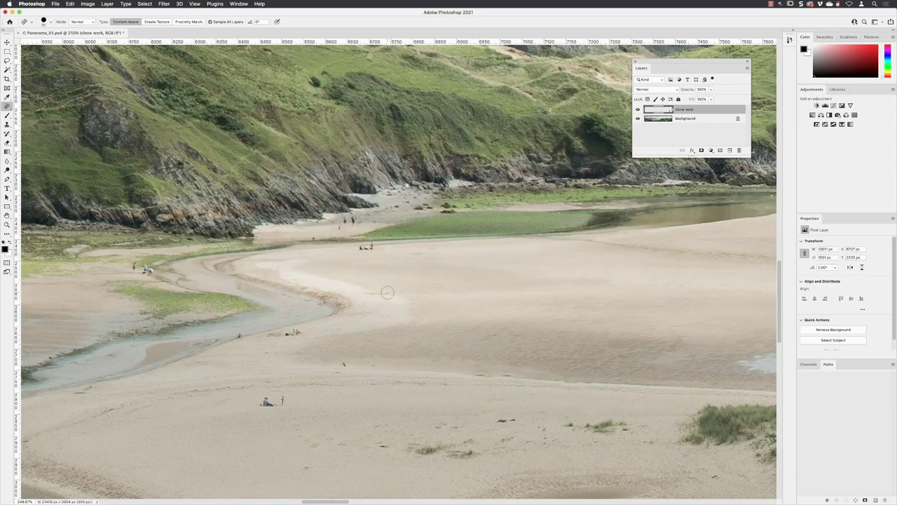
scroll(283, 296, "left", 1)
scroll(284, 296, "up", 4)
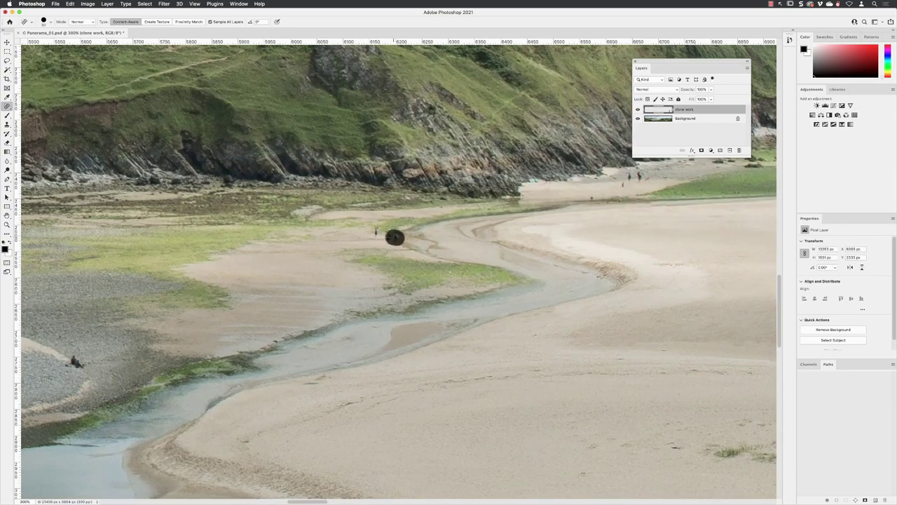
scroll(353, 319, "down", 2)
scroll(354, 319, "right", 10)
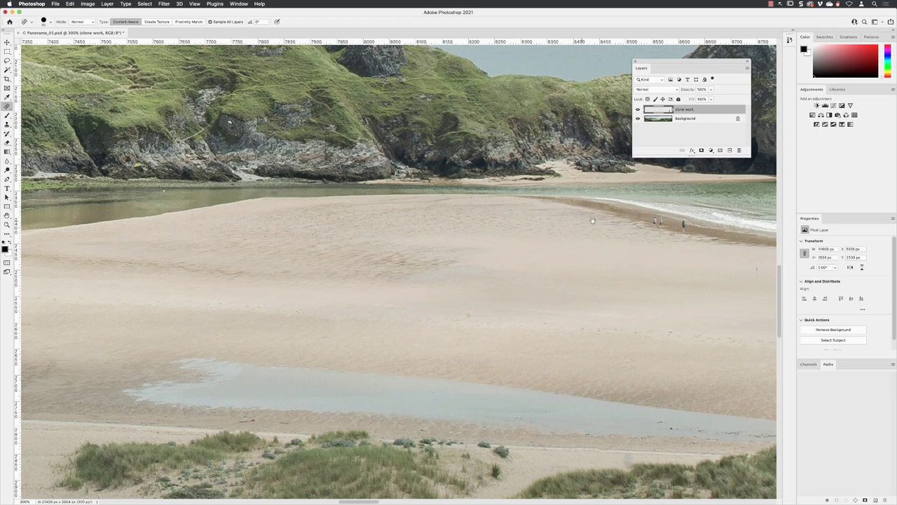
scroll(326, 214, "right", 6)
left_click(368, 323)
left_click_drag(368, 324, 435, 319)
Remove a shoreline figure, surfers, a paddler and a figure on the wet sand
scroll(479, 259, "right", 8)
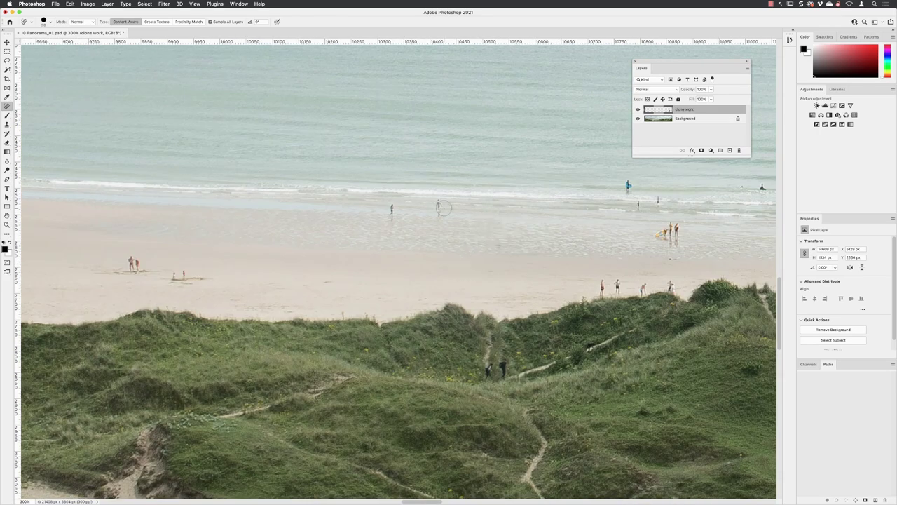
scroll(393, 211, "right", 5)
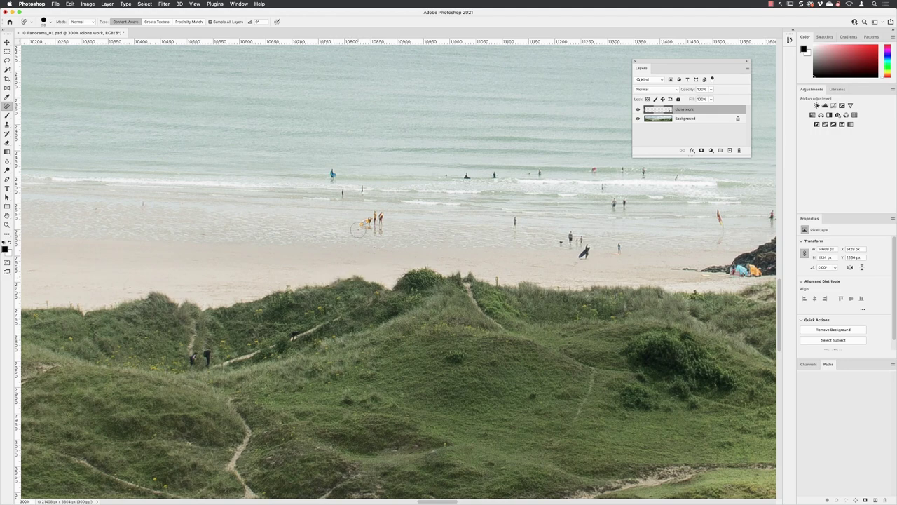
left_click(362, 188)
scroll(368, 225, "right", 3)
left_click(380, 247)
left_click(394, 259)
left_click(427, 256)
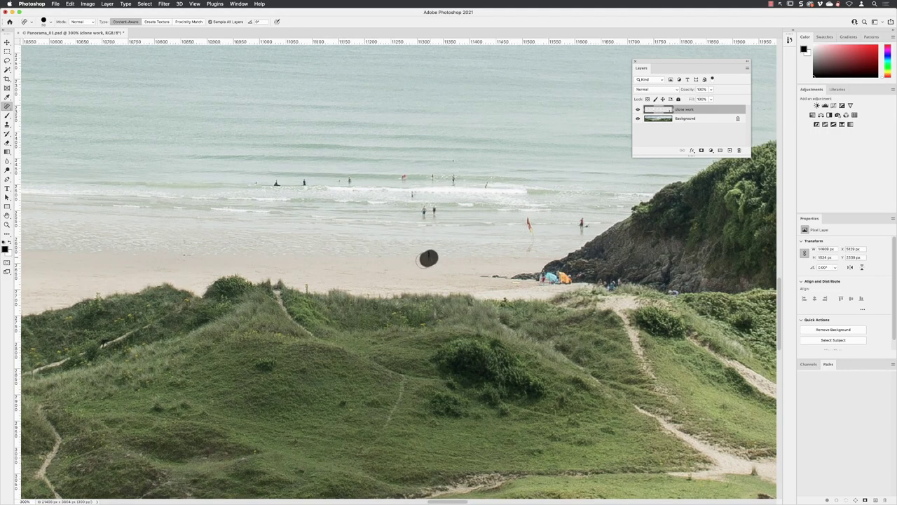
left_click(428, 211)
left_click(405, 178)
Heal away the swimmer, remaining surfers, beach figures and the red flag
left_click(348, 181)
left_click(276, 184)
left_click(304, 182)
left_click(453, 180)
left_click(493, 190)
left_click(527, 228)
left_click(584, 223)
scroll(435, 221, "right", 4)
scroll(433, 222, "up", 5)
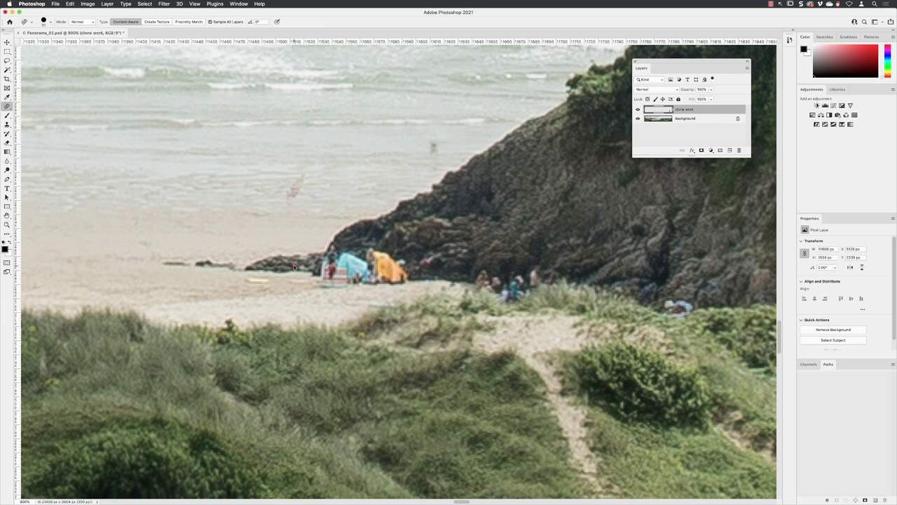
Heal out the blue and orange tents, then the pink and blue figures with a smaller brush
mouse_move(295, 266)
left_mouse_down()
mouse_move(407, 283)
mouse_move(475, 281)
mouse_move(497, 238)
mouse_move(423, 212)
mouse_move(336, 237)
mouse_move(262, 276)
mouse_move(322, 294)
mouse_move(405, 295)
left_mouse_up()
key("bracketleft")
key("bracketleft")
mouse_move(419, 243)
left_mouse_down()
mouse_move(374, 256)
mouse_move(394, 248)
mouse_move(407, 270)
mouse_move(333, 251)
mouse_move(328, 269)
mouse_move(419, 270)
mouse_move(393, 287)
mouse_move(309, 284)
left_mouse_up()
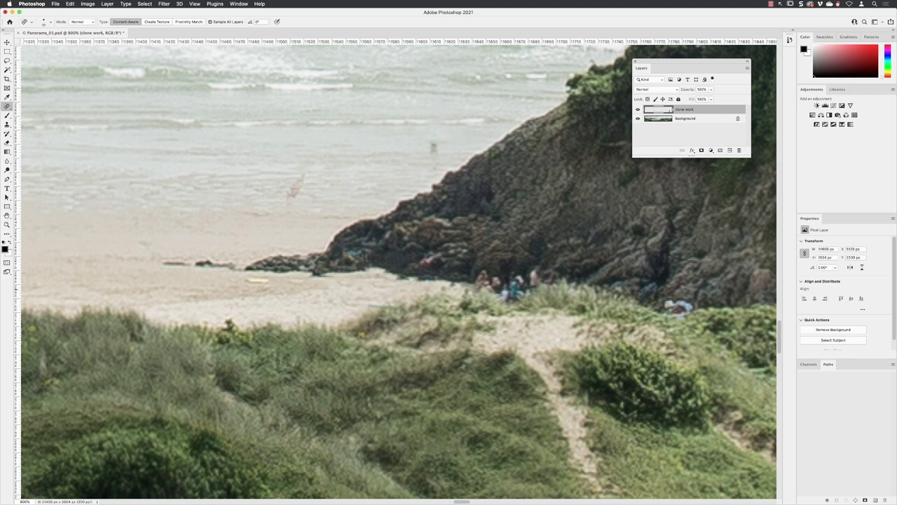
left_click(429, 262)
left_click_drag(520, 281, 503, 296)
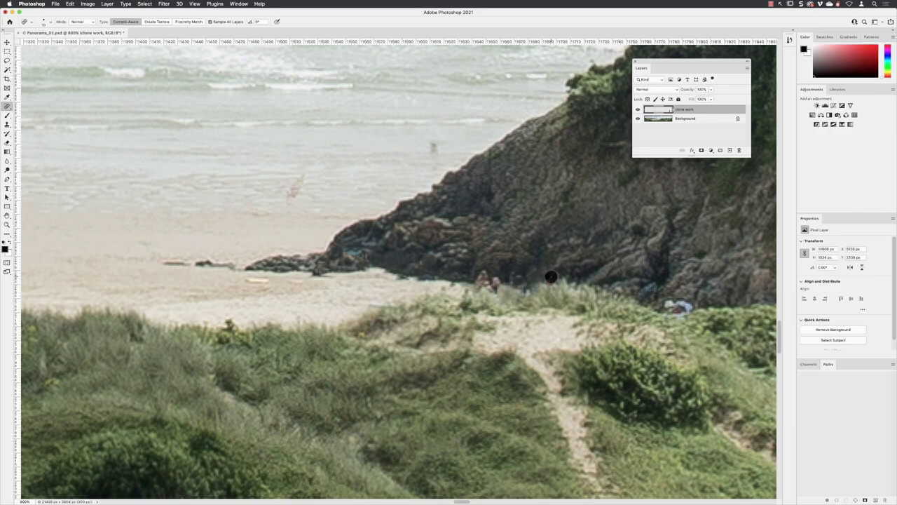
scroll(401, 249, "down", 5)
Zoom out to the full panorama, compare with clone work hidden and shown, then save Panorama_03.psd
scroll(401, 250, "down", 5)
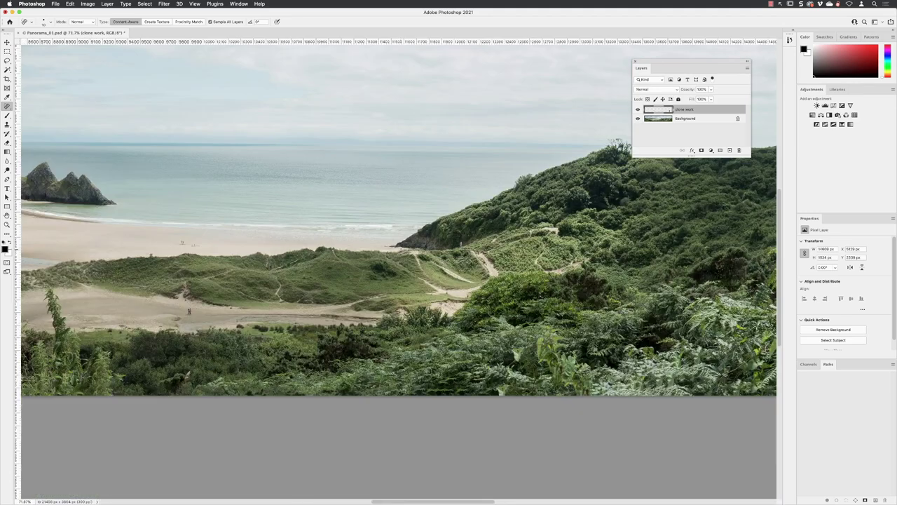
scroll(496, 255, "left", 5)
scroll(404, 277, "down", 5)
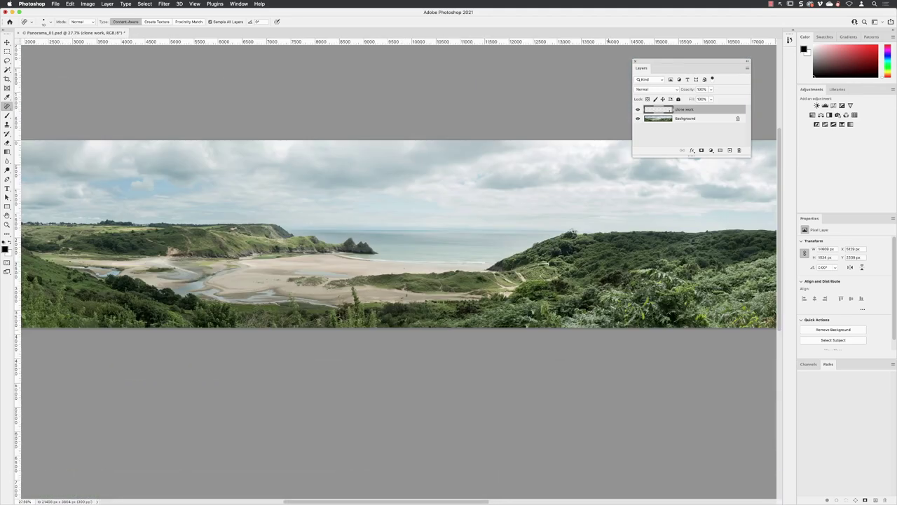
scroll(403, 278, "left", 2)
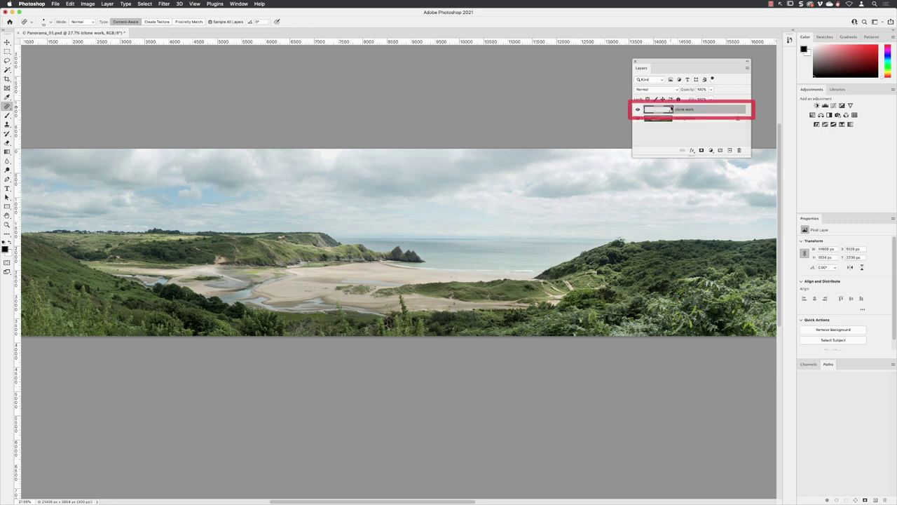
left_click(638, 110)
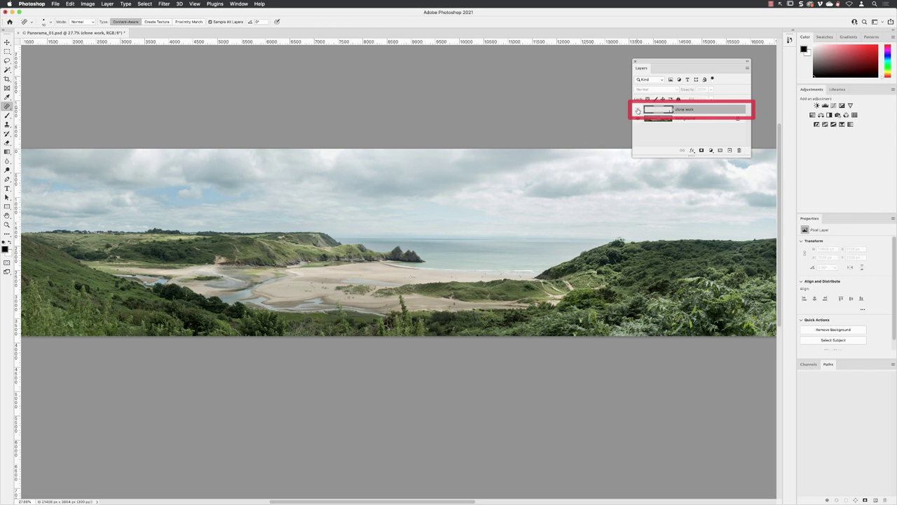
left_click(638, 110)
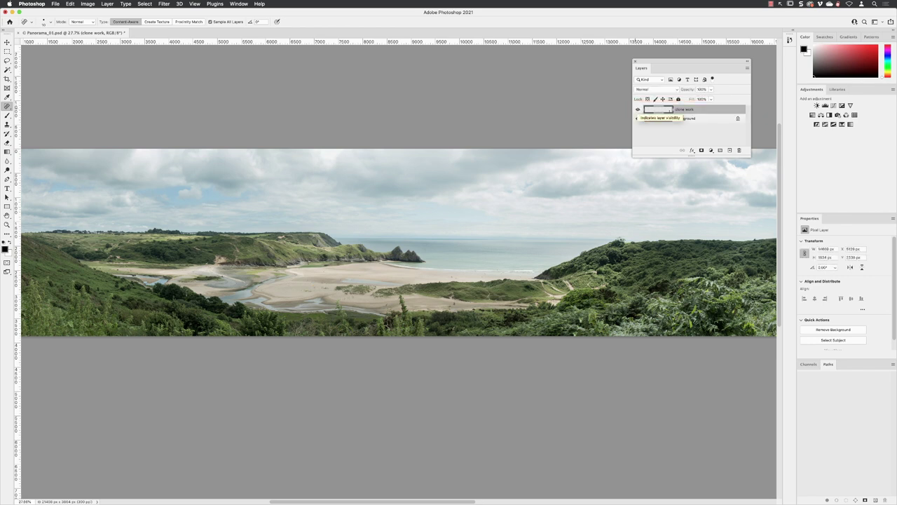
left_click(55, 4)
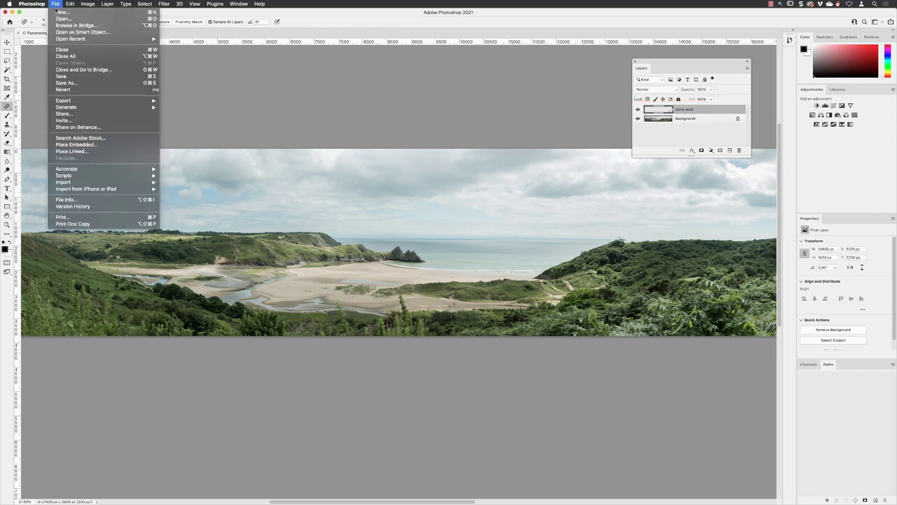
left_click(70, 75)
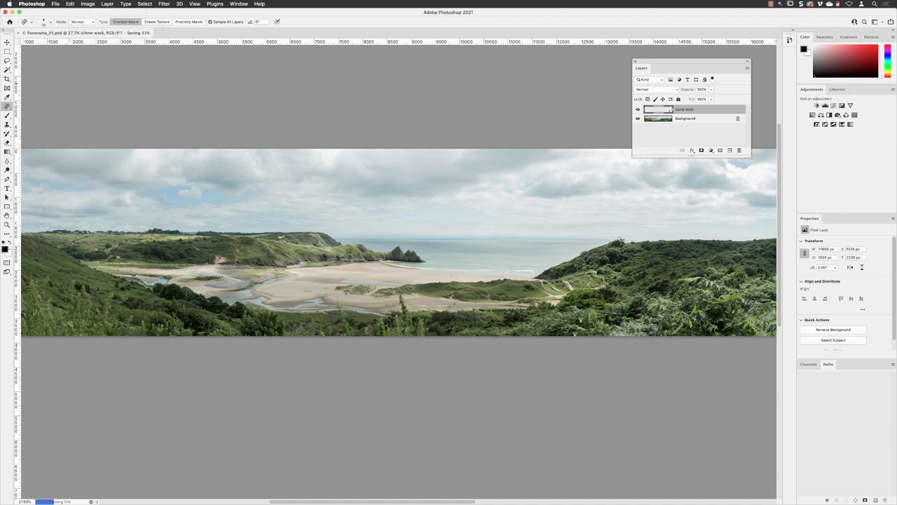